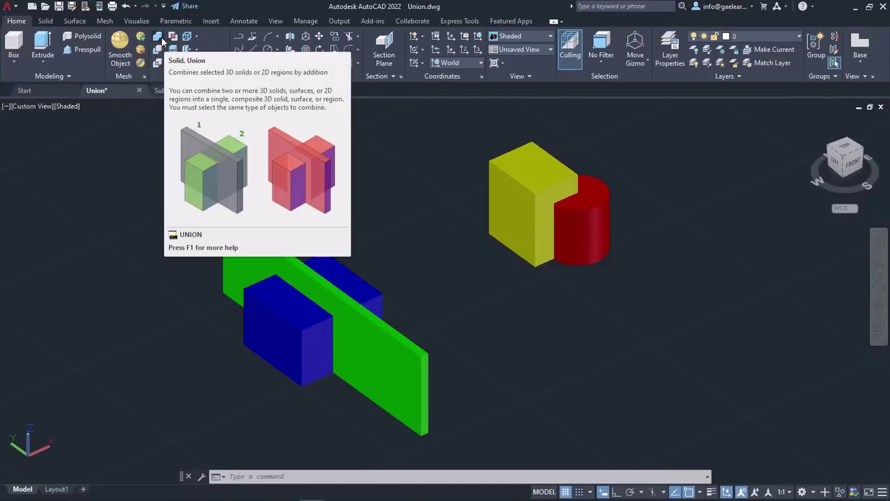
Union the green slab with the blue box into one solid and confirm the result.
left_click(159, 39)
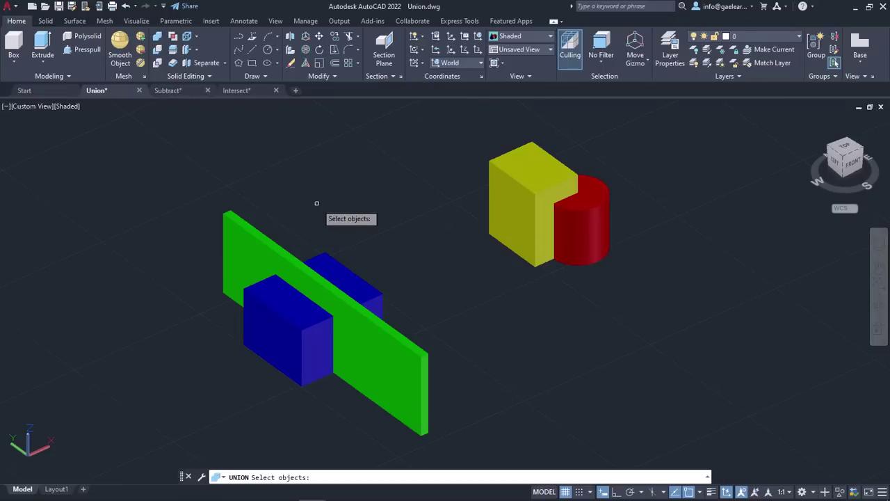
left_click(286, 255)
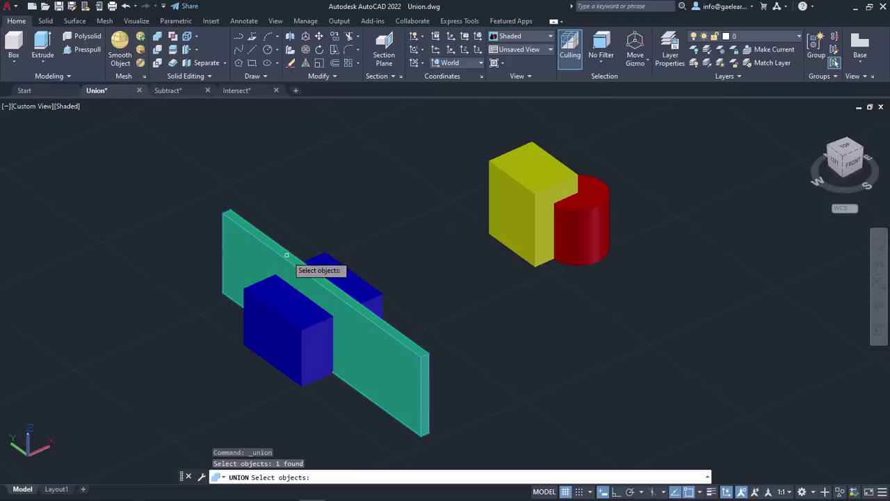
left_click(320, 262)
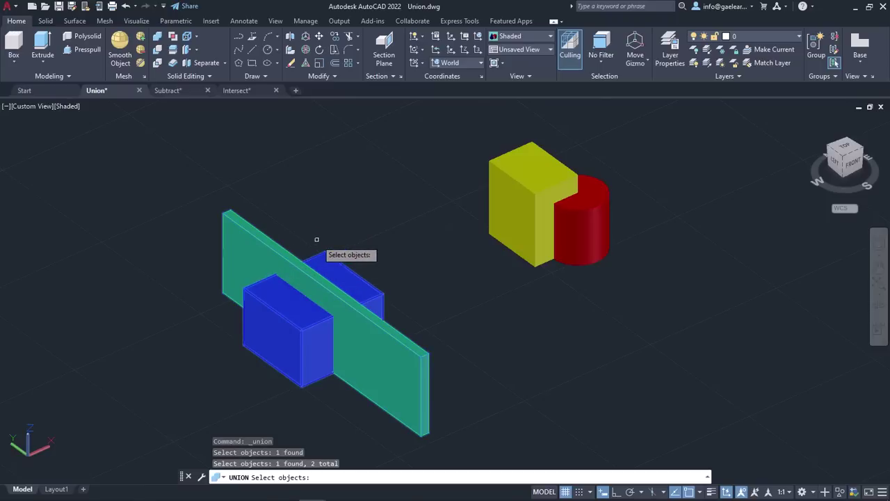
key("Return")
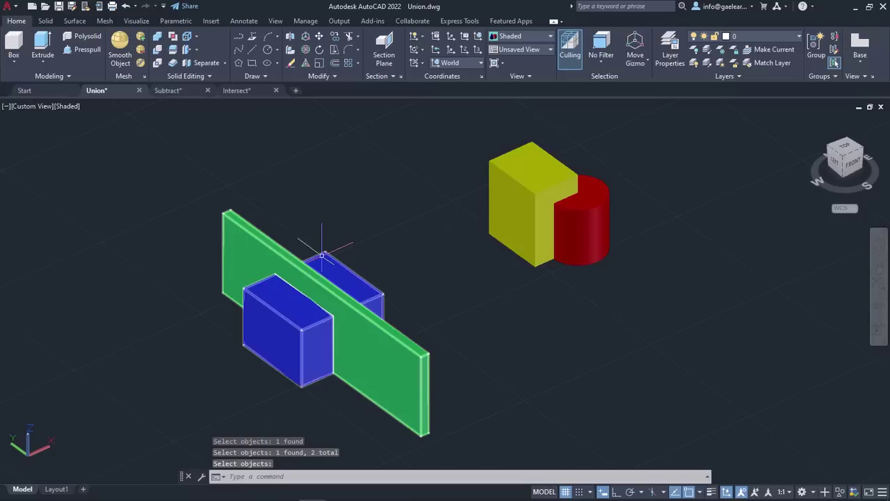
left_click(321, 256)
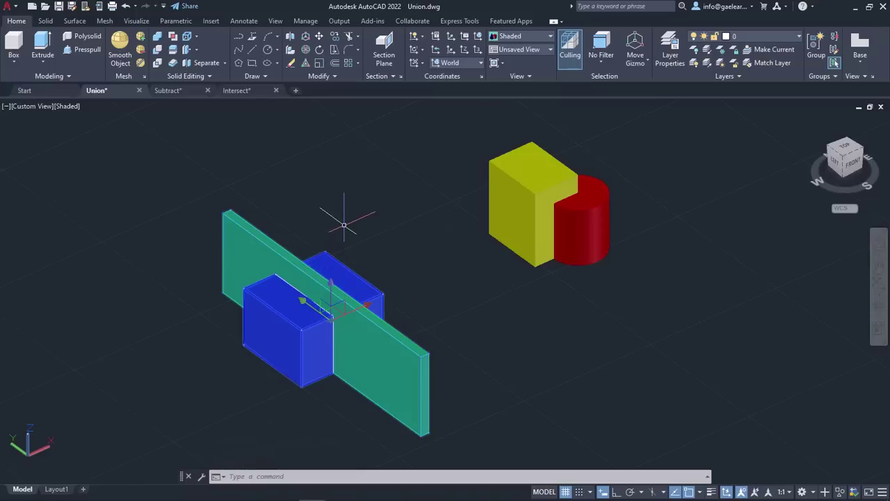
key("Escape")
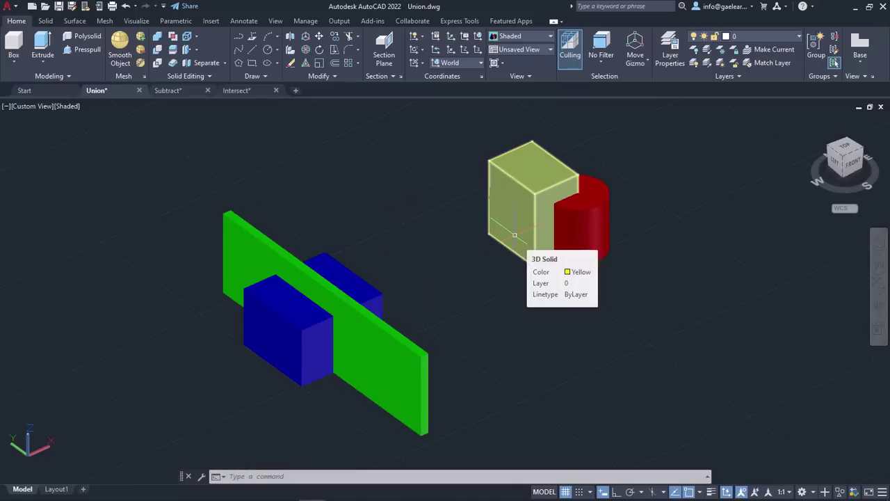
Union the yellow box with the red cylinder into a single solid.
left_click(553, 235)
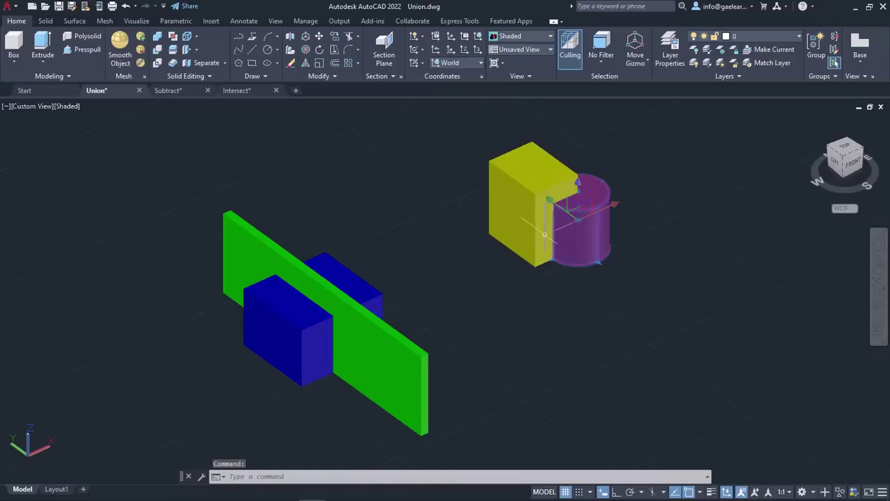
left_click(511, 234)
key("Escape")
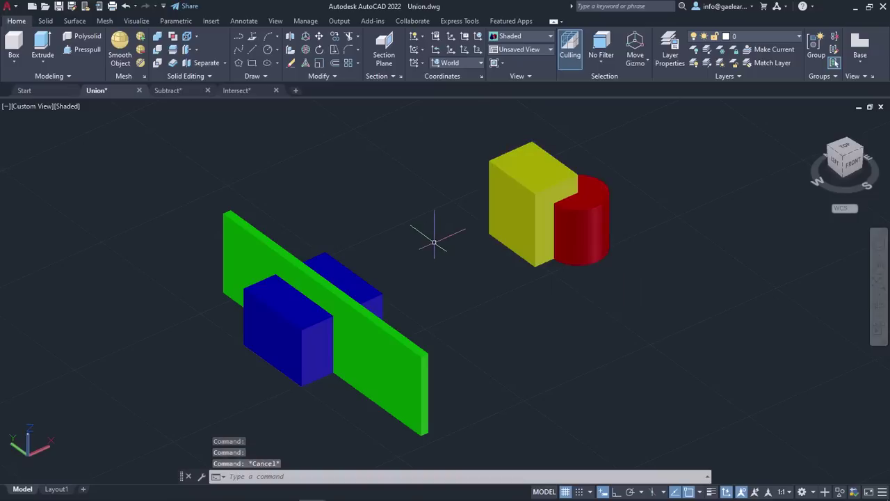
left_click(157, 40)
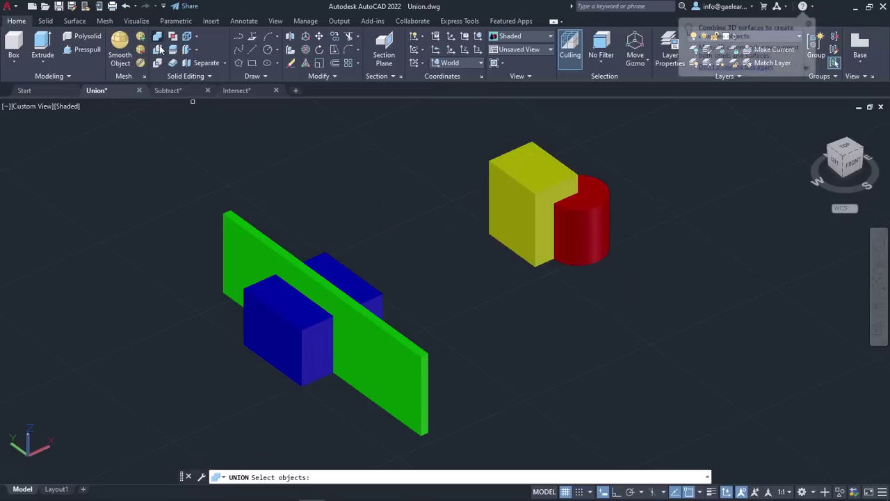
left_click(501, 207)
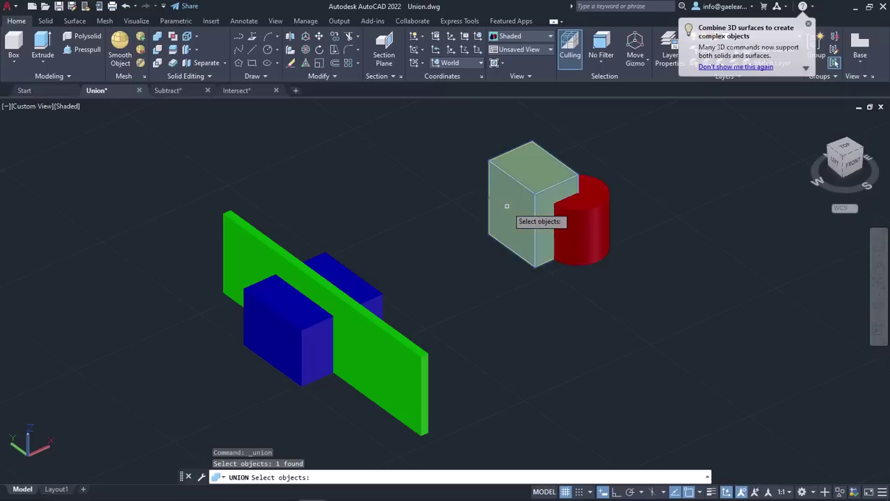
left_click(575, 228)
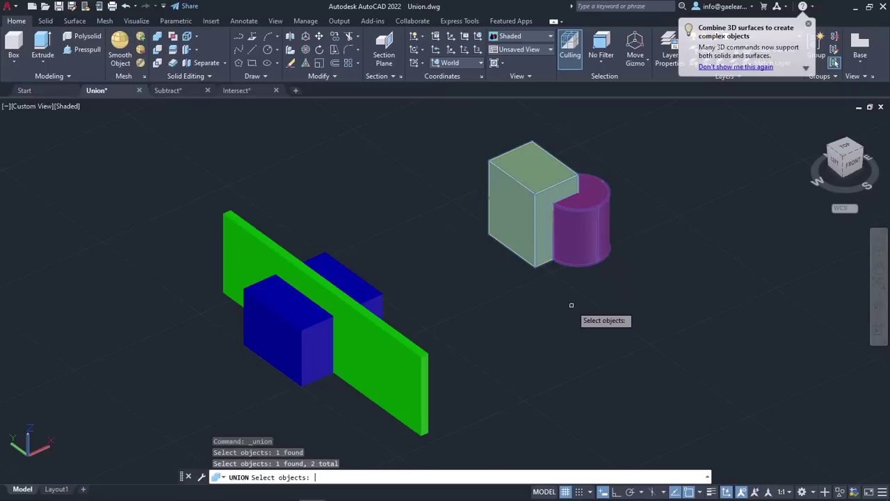
key("Return")
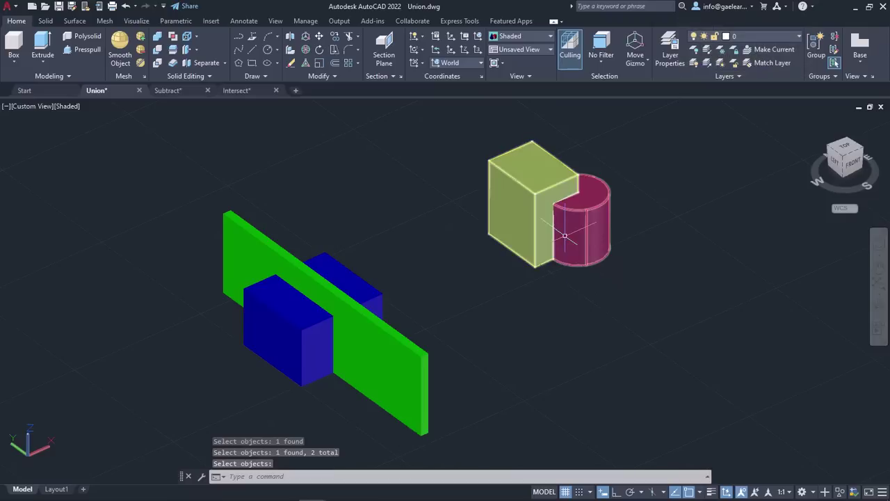
key("Return")
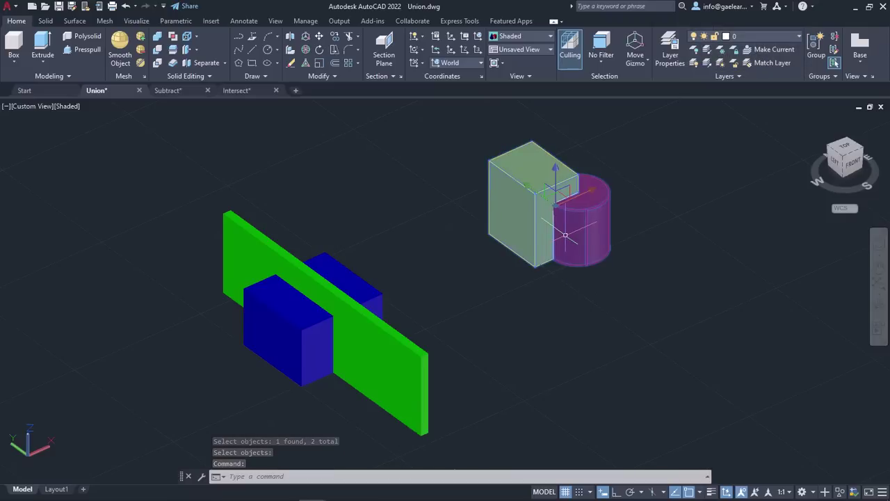
mouse_move(565, 235)
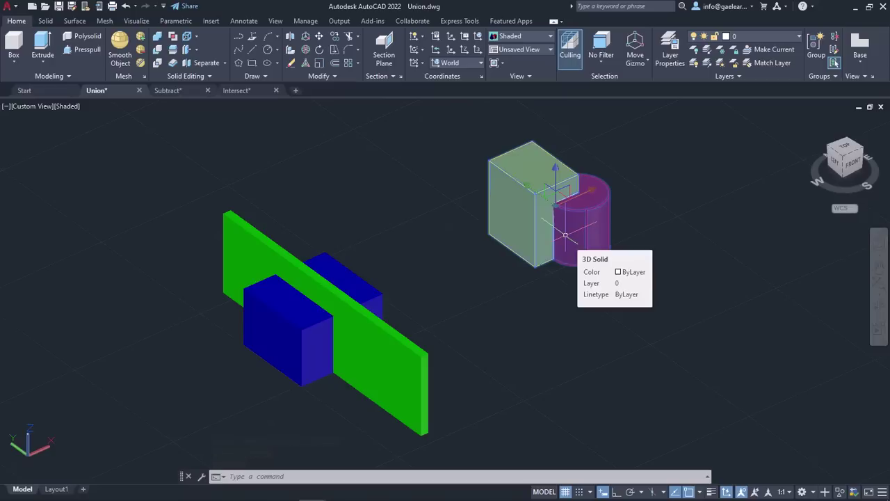
key("Escape")
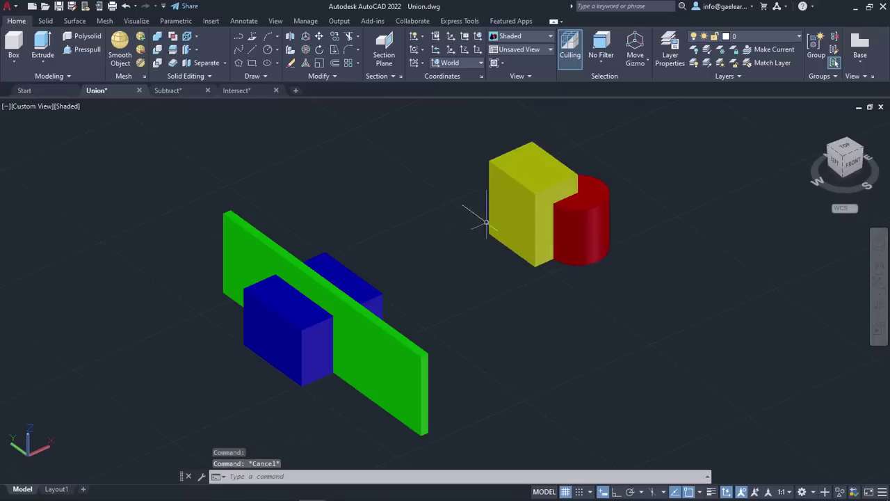
In Subtract.dwg, subtract the blue box from the green plate to leave a rectangular notch.
left_click(175, 91)
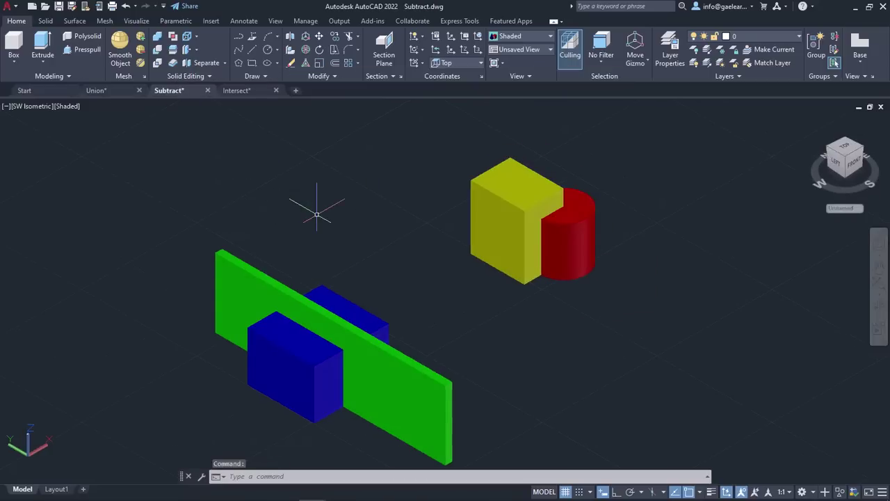
middle_click_drag(316, 213, 308, 169)
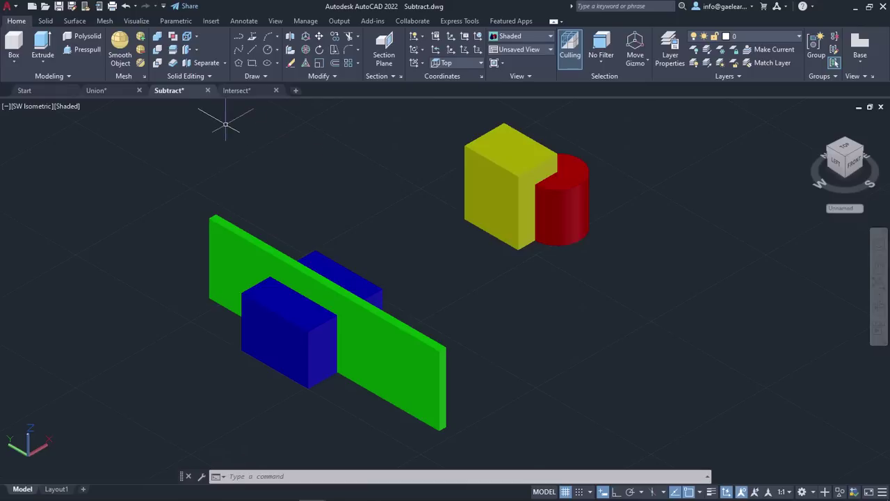
left_click(158, 55)
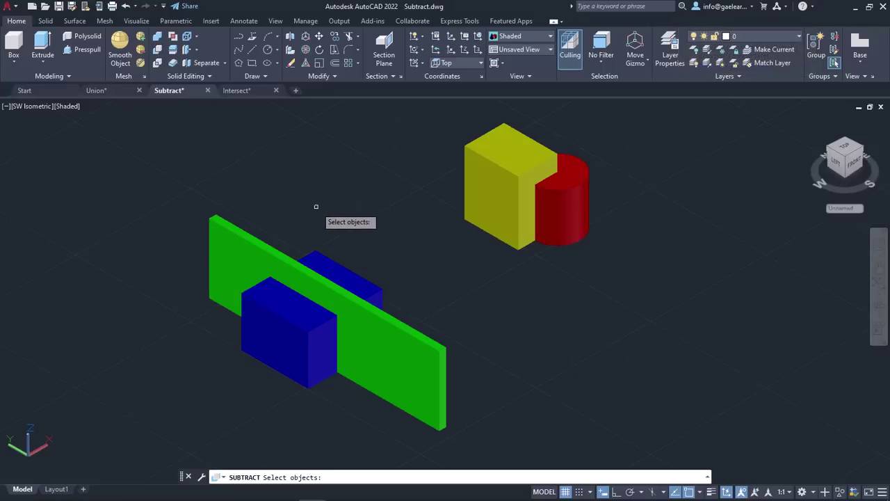
left_click(269, 248)
left_click(268, 248)
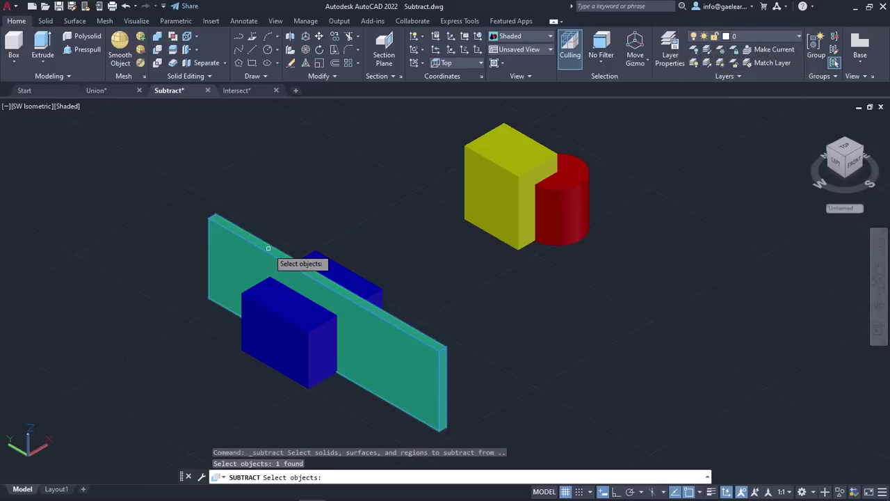
key("Return")
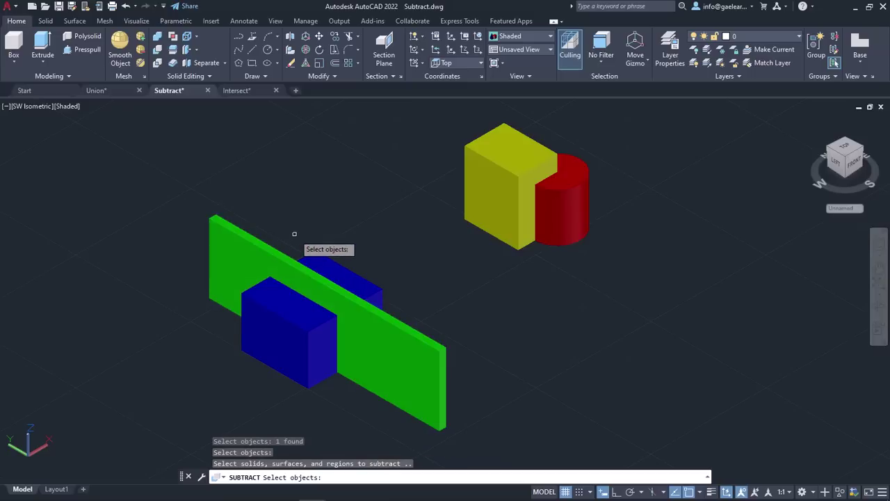
left_click(314, 255)
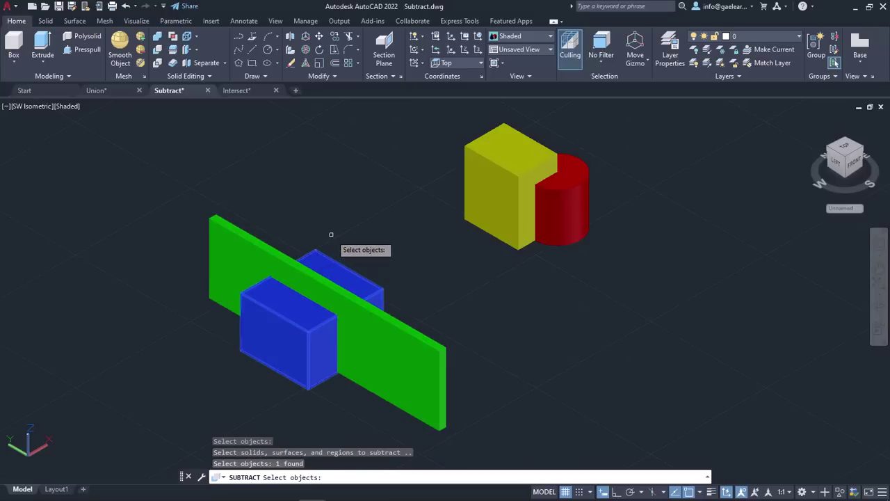
key("Return")
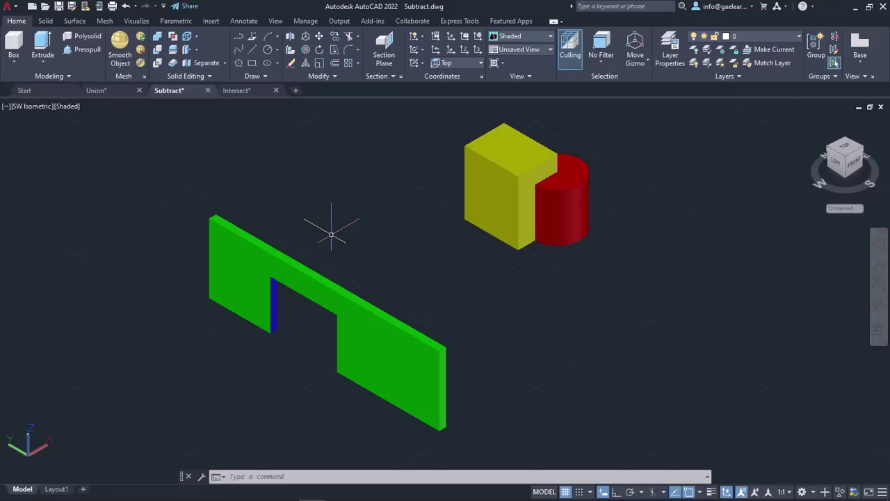
Subtract the red cylinder from the yellow box, then switch to the Intersect drawing.
left_click(157, 56)
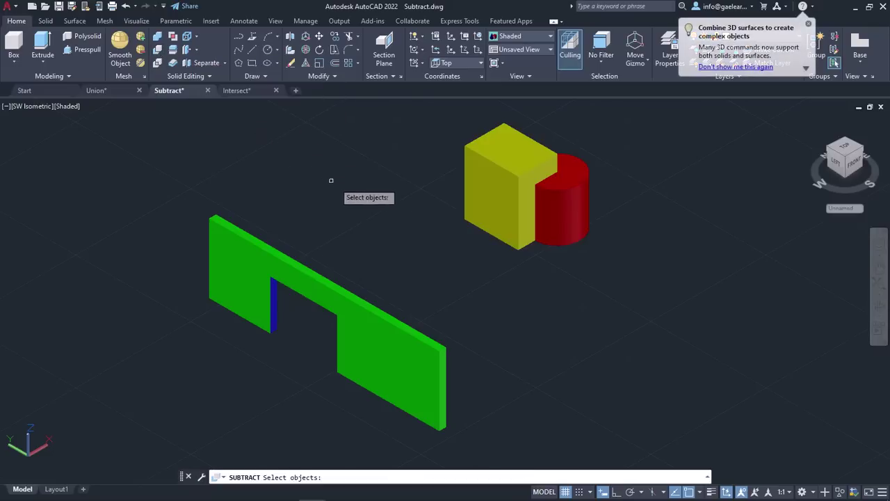
left_click(482, 180)
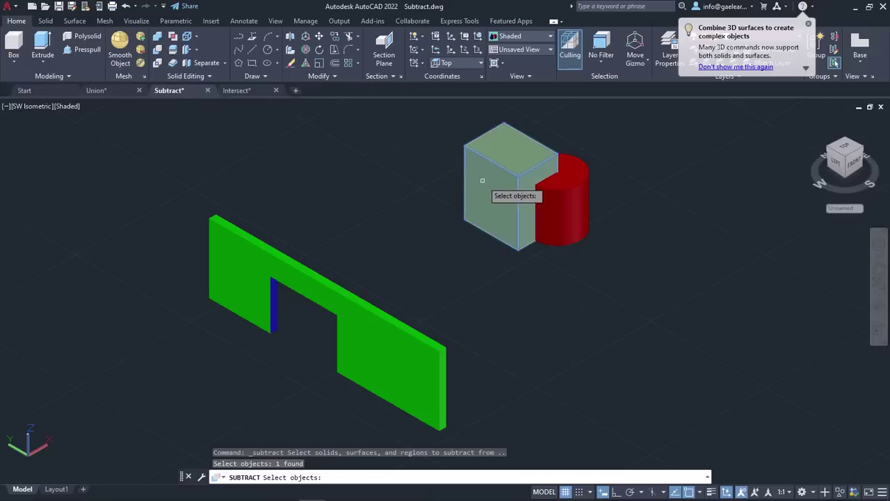
key("Return")
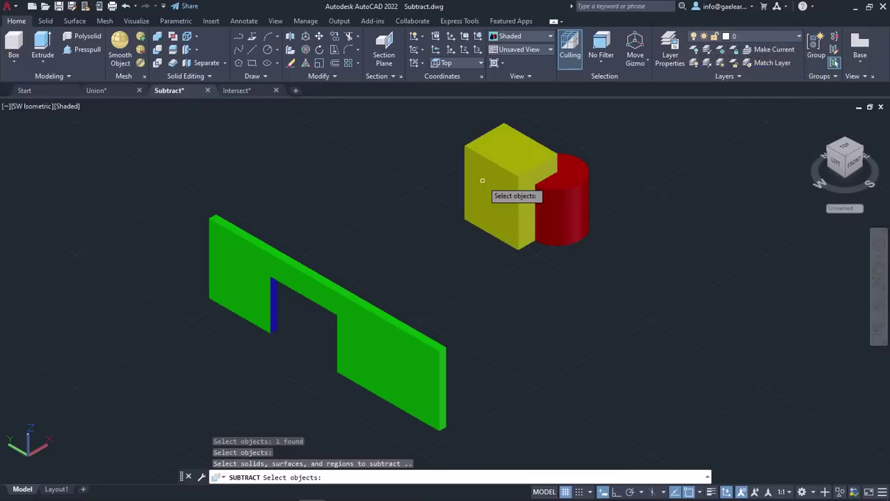
left_click(574, 202)
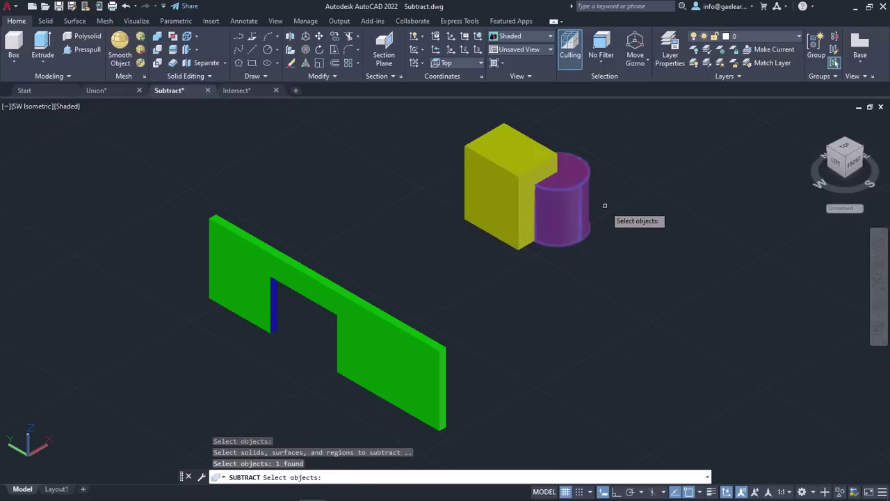
key("Return")
middle_click_drag(619, 201, 596, 189, "shift")
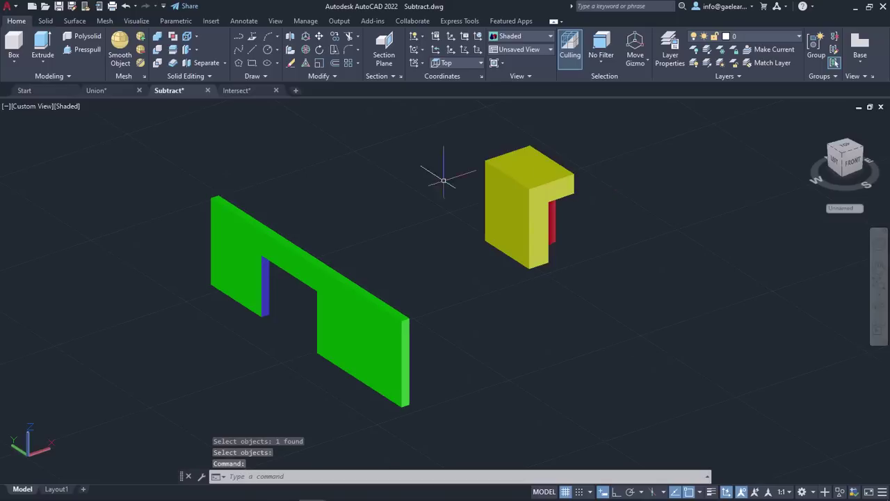
left_click(242, 92)
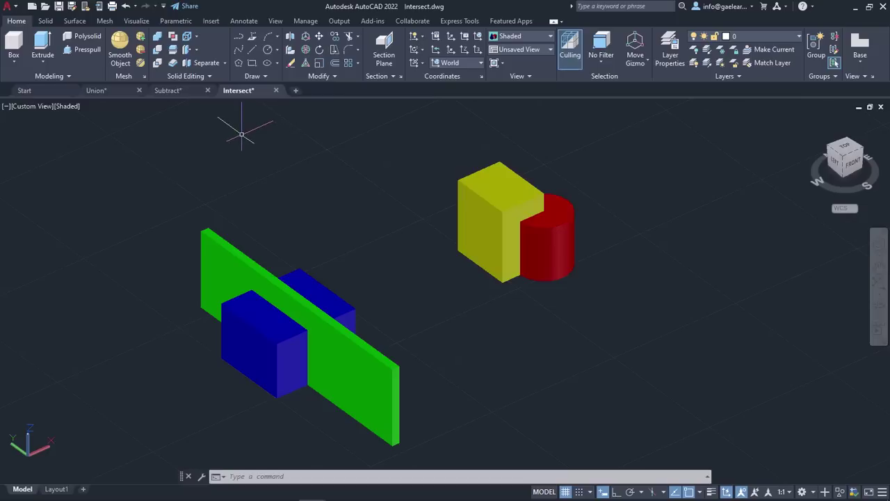
Intersect the green panel and blue box, keeping only their shared volume.
left_click(158, 64)
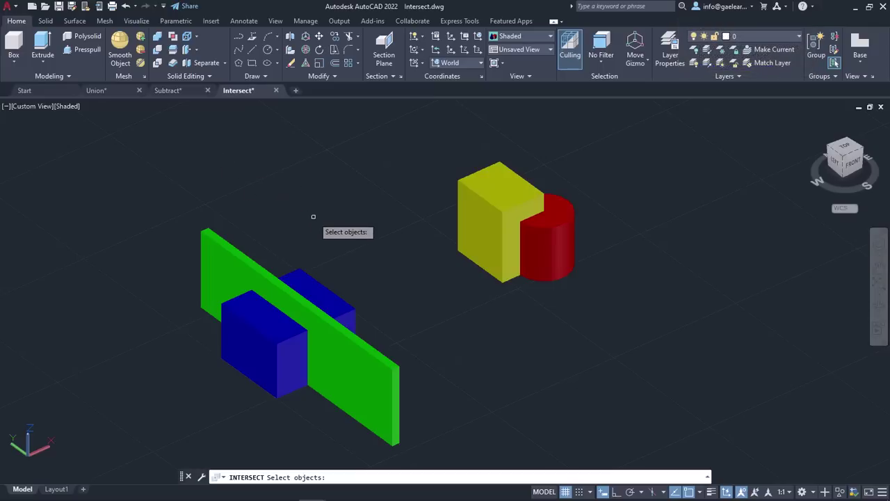
left_click(261, 271)
left_click(305, 284)
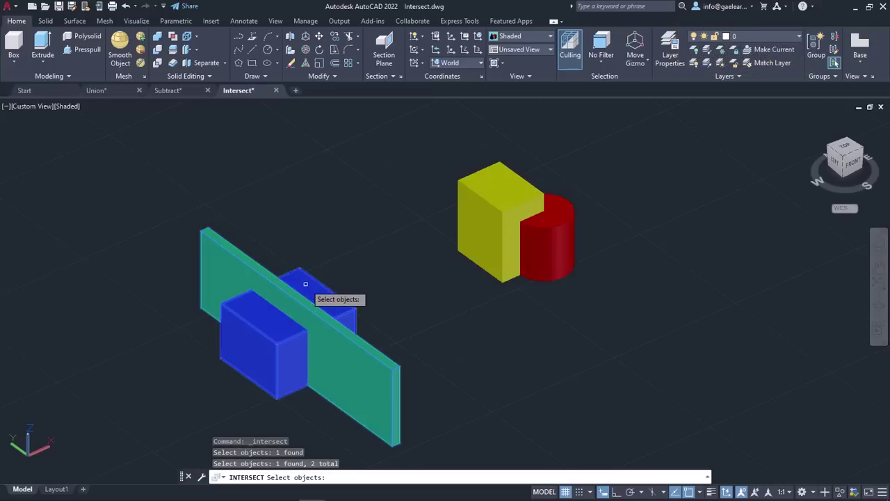
key("Return")
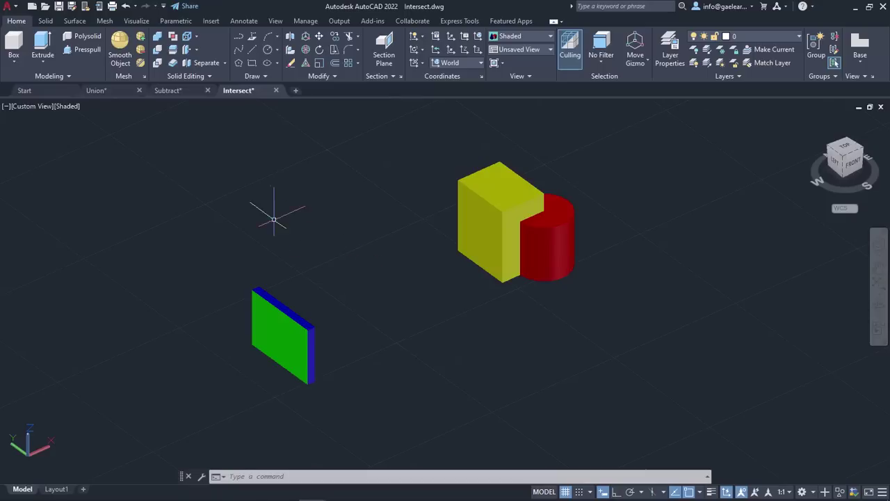
Intersect the yellow box and red cylinder, leaving only their overlapping sliver.
left_click(157, 64)
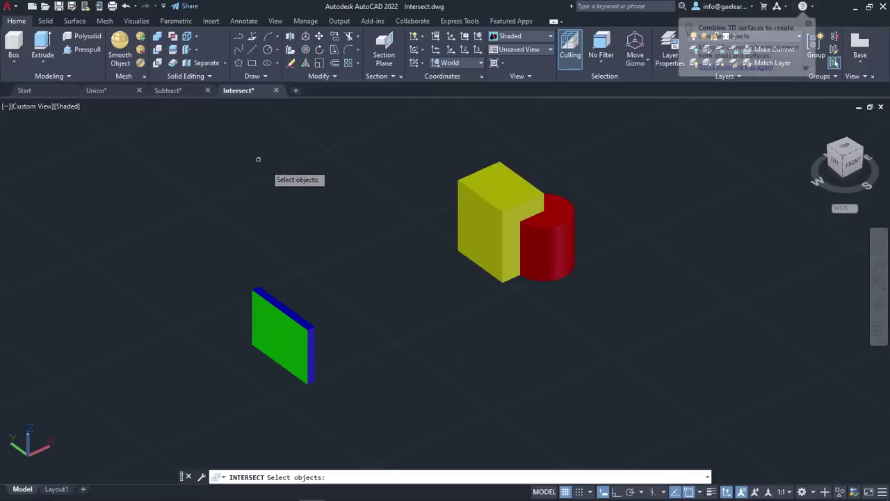
left_click(490, 233)
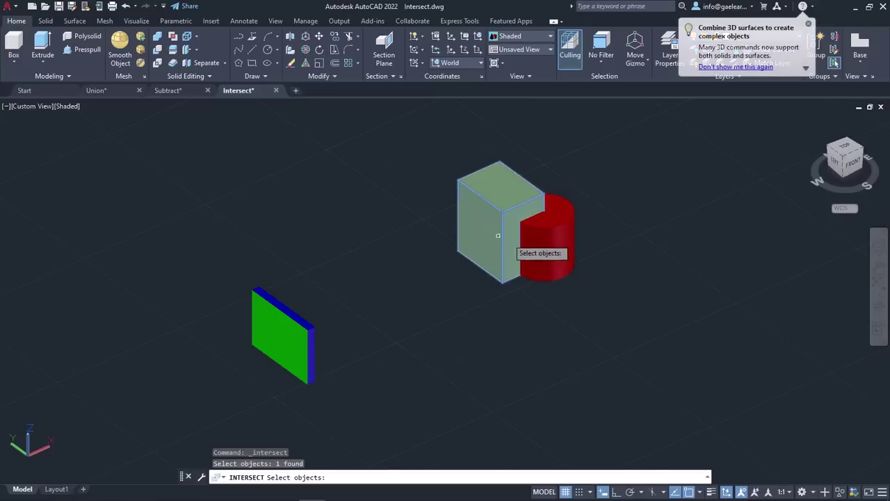
left_click(547, 242)
key("Return")
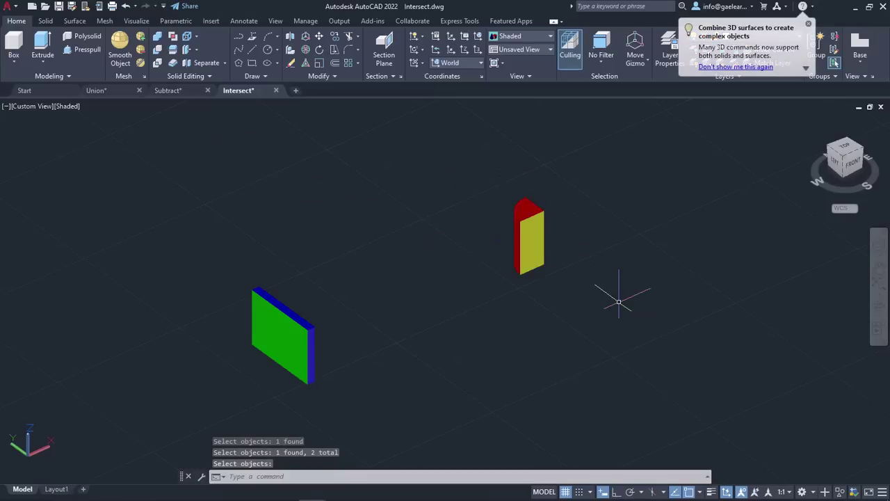